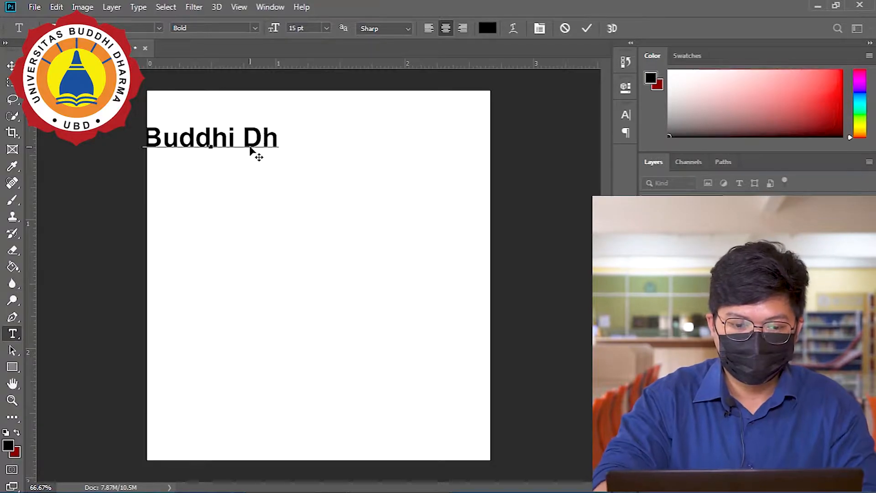
- Complete the heading text as "Buddhi Dharma" and move it fully onto the canvas near its upper edge
key("BackSpace")
type("arma")
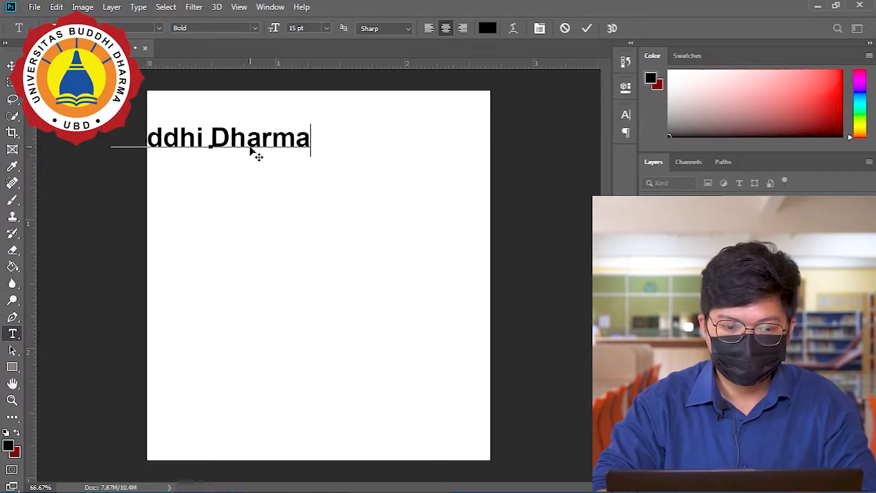
key("ctrl")
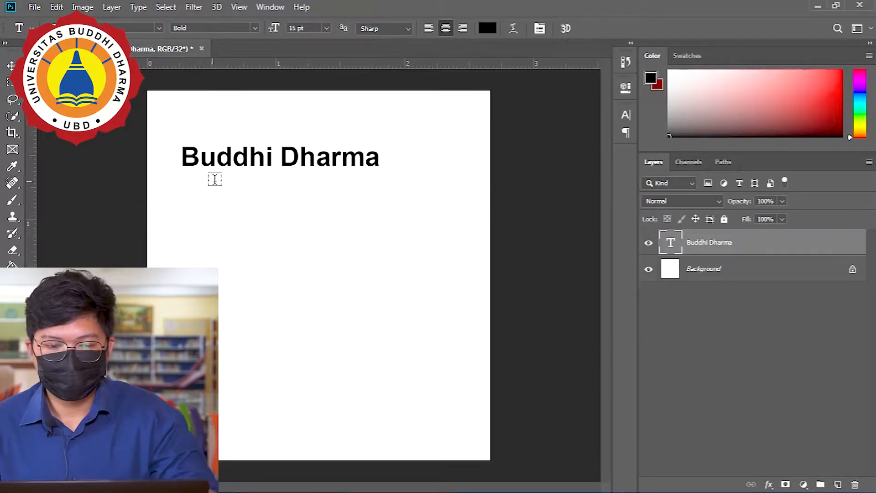
- Create a paragraph text box with the Lorem ipsum placeholder below the heading, widen and lengthen it, and commit it
left_click_drag(236, 225, 372, 339)
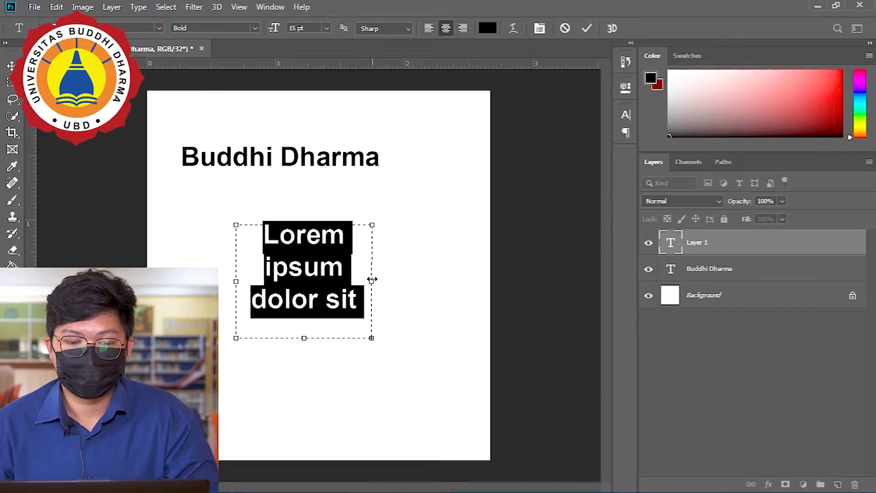
left_click_drag(373, 281, 444, 281)
left_click_drag(340, 339, 340, 384)
left_click(11, 67)
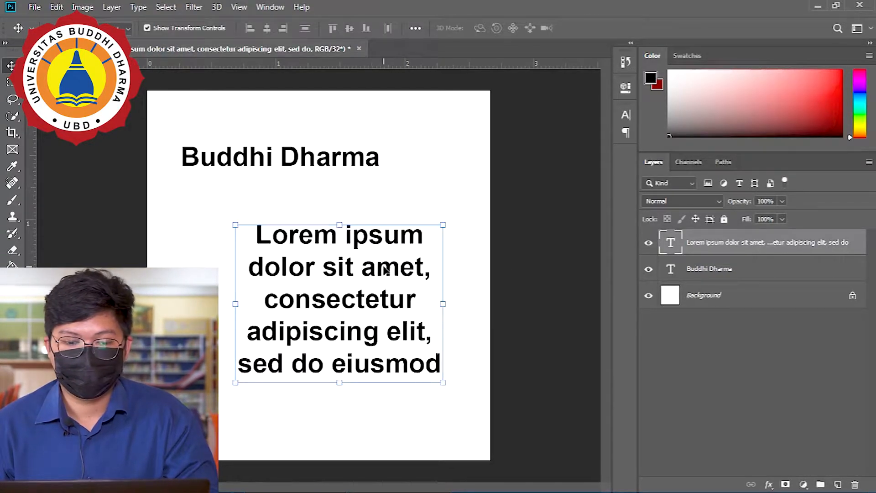
- Append "alkshdlkflkasjflkajsfk" to the "Buddhi Dharma" heading text
left_click(359, 166)
left_click(366, 296)
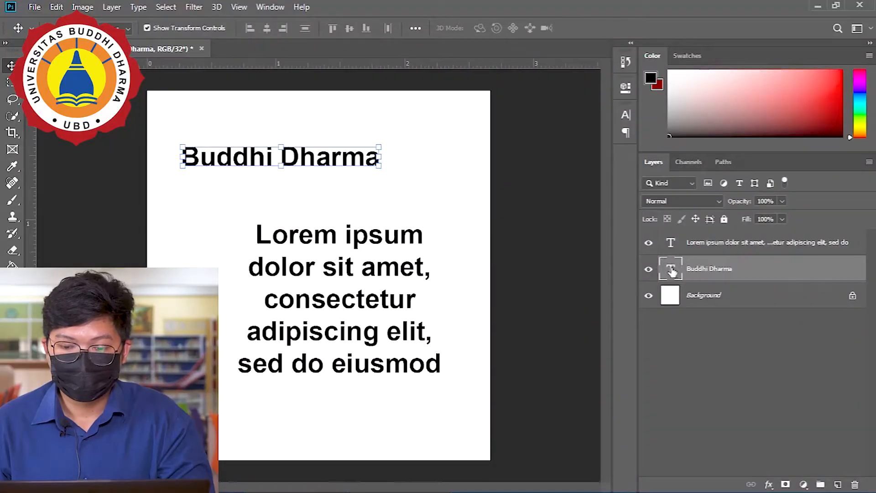
double_click(673, 271)
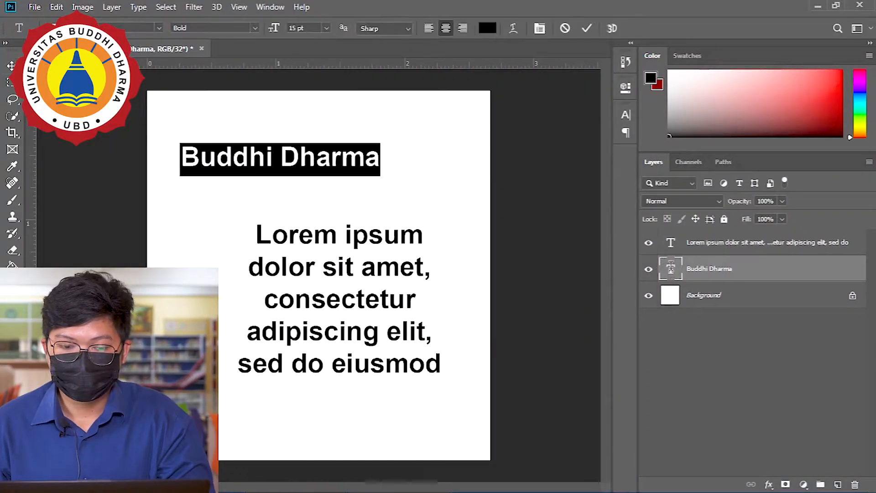
left_click(367, 160)
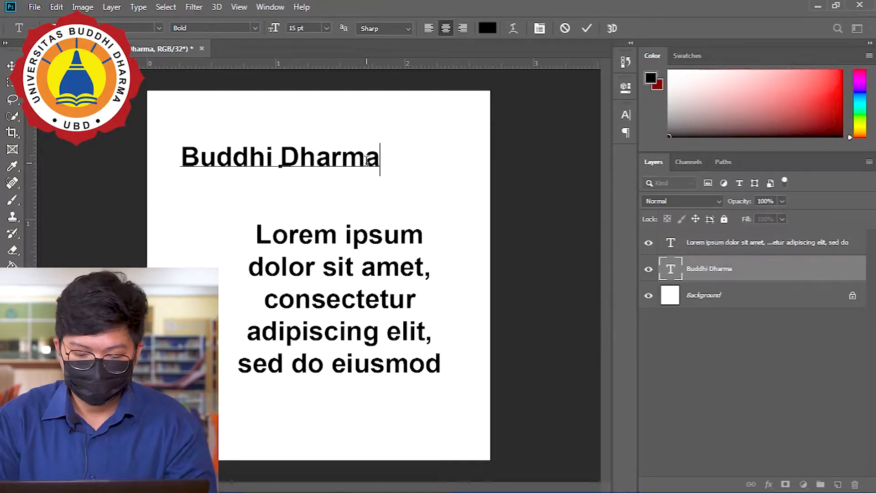
type("alkshdlkflkasjflkajs")
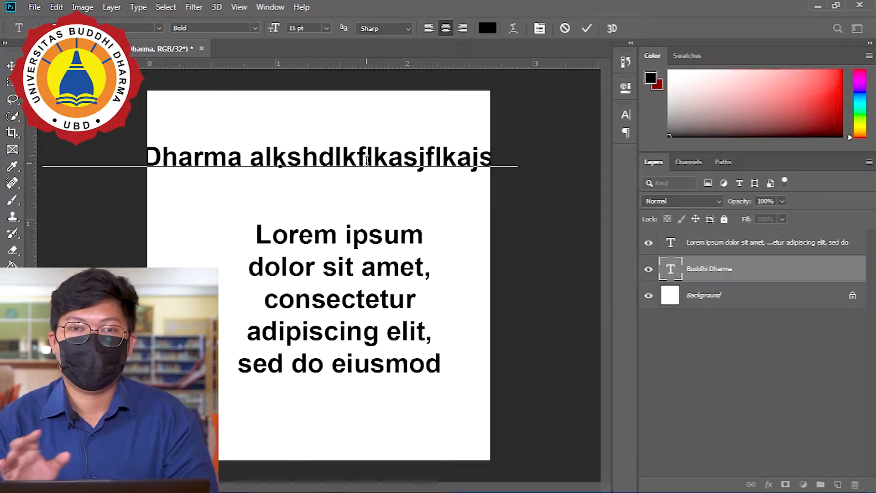
key("ctrl+Return")
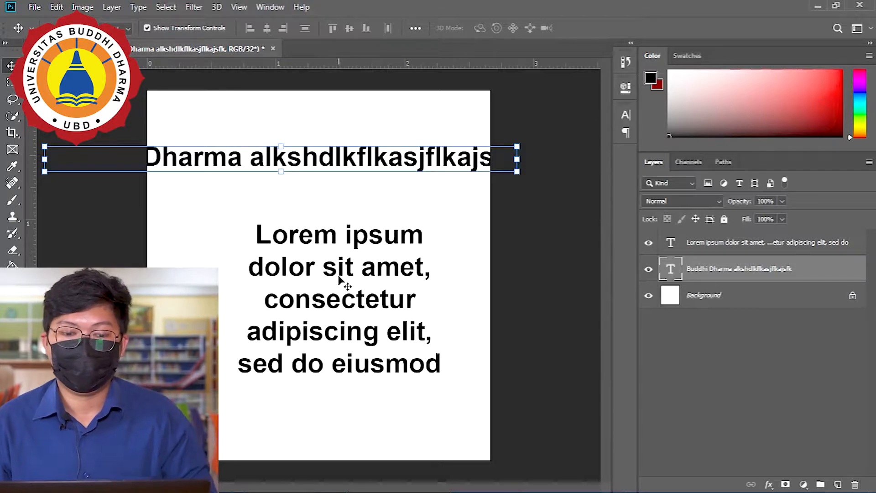
- Delete the Lorem ipsum text layer and the heading text layer, leaving only the background
left_click(670, 242)
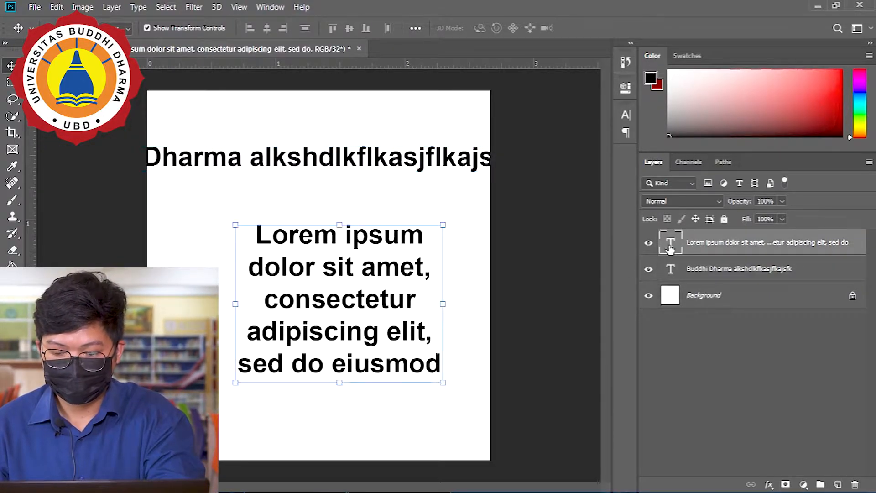
key("Delete")
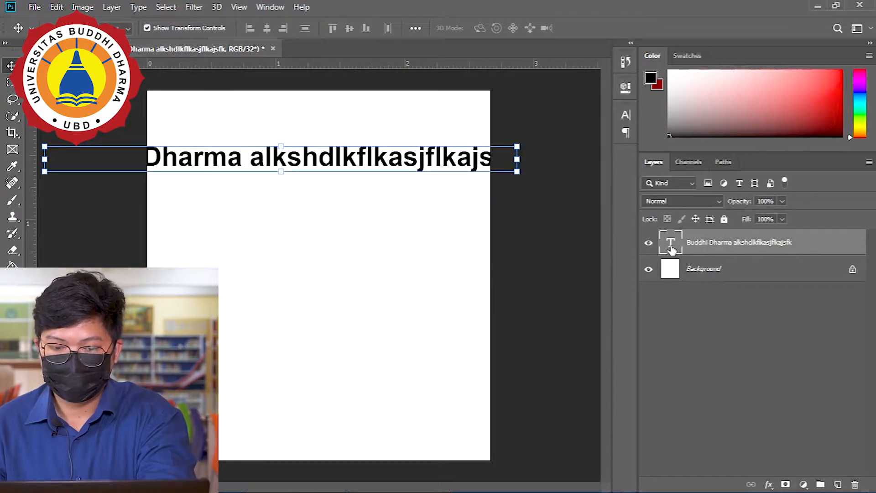
key("Delete")
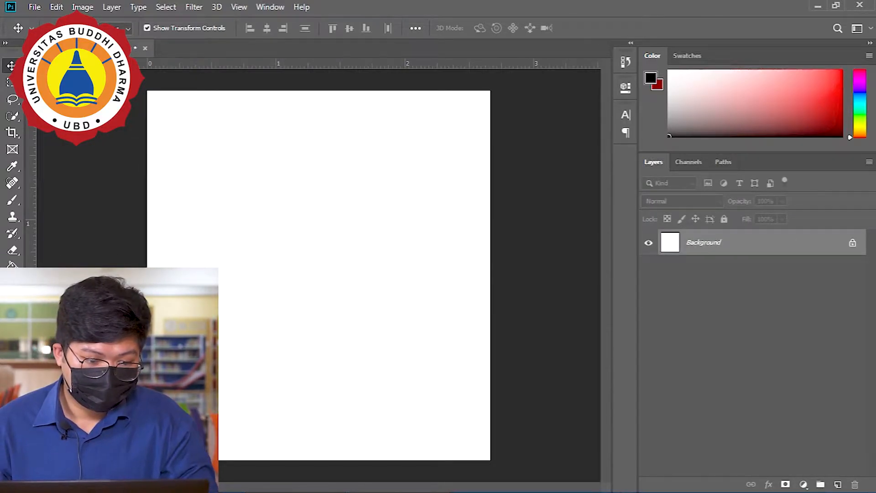
- Set the font of the "Buddhi Dharma" text to Century Gothic and turn on small caps
left_click(629, 119)
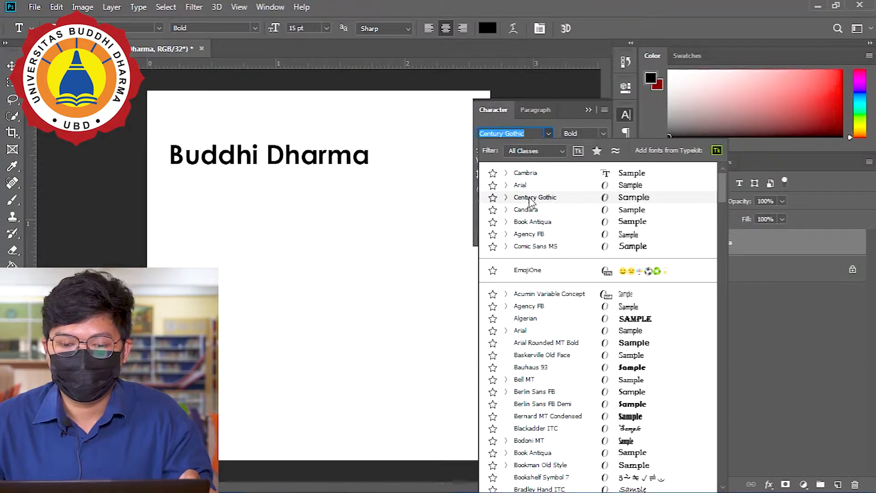
left_click(531, 201)
left_click(534, 204)
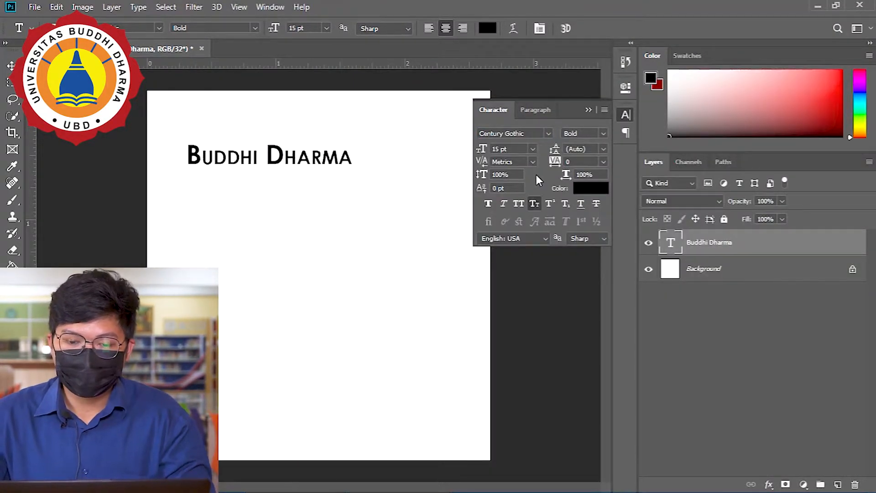
- Search the fonts for Segoe UI and apply Segoe UI Light to the "Buddhi Dharma" text
left_click(604, 134)
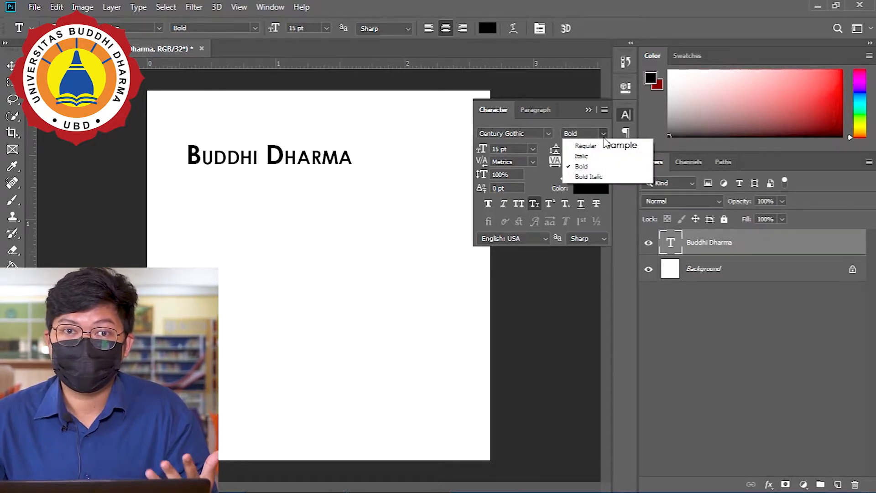
left_click(550, 135)
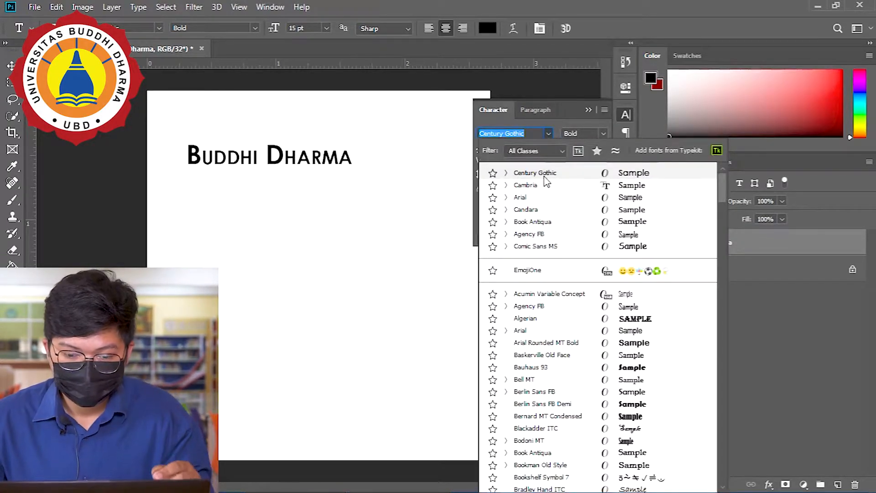
type("sege")
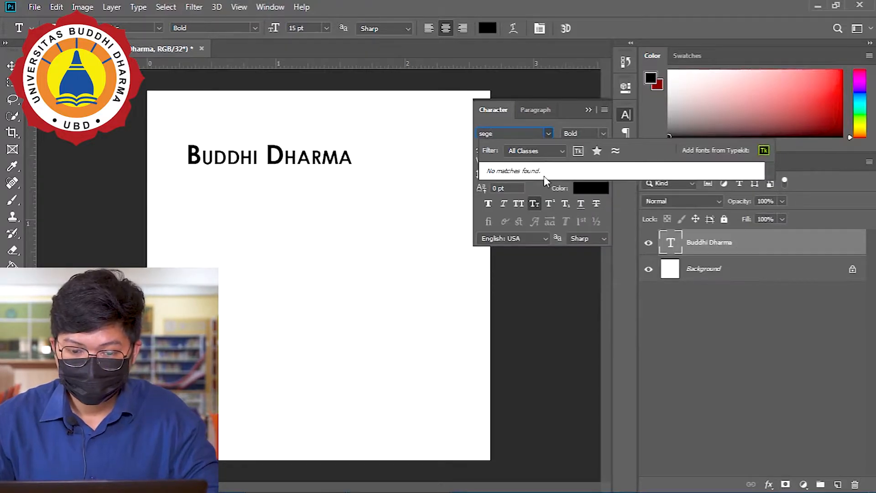
key("BackSpace")
type("oe UI")
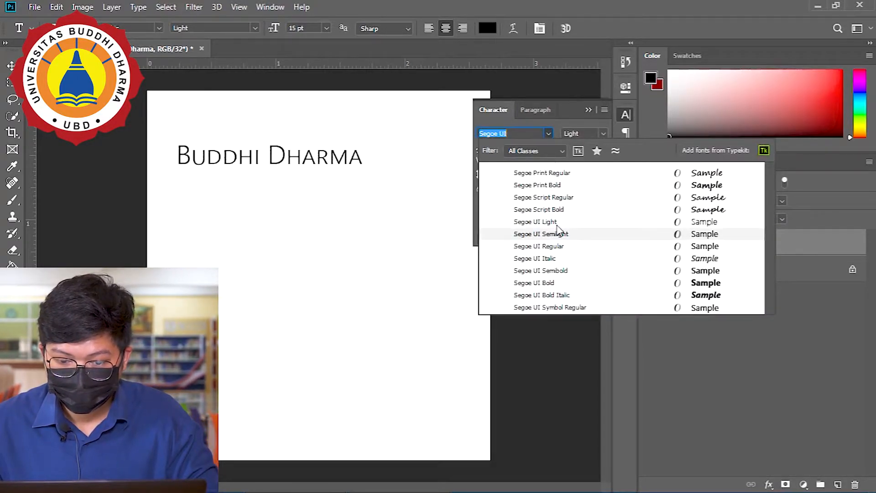
left_click(550, 222)
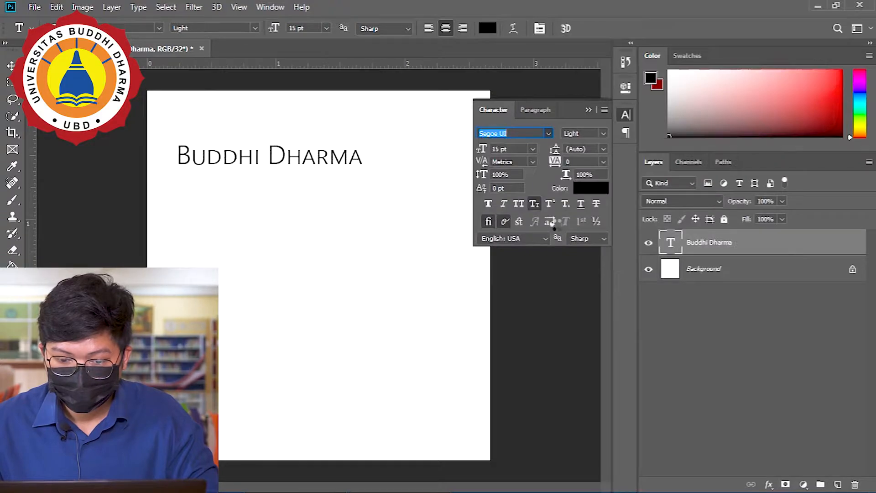
- Turn off small caps for the "Buddhi Dharma" text and set its font size to 20 pt
left_click(604, 134)
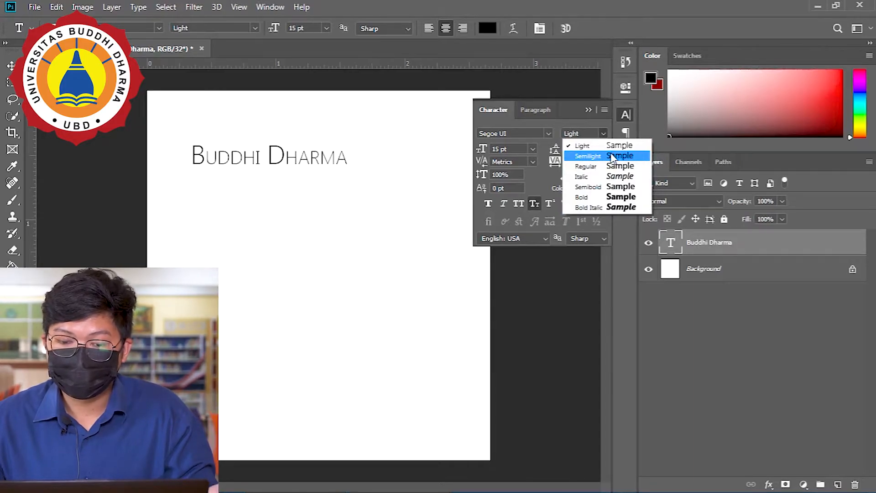
left_click(540, 149)
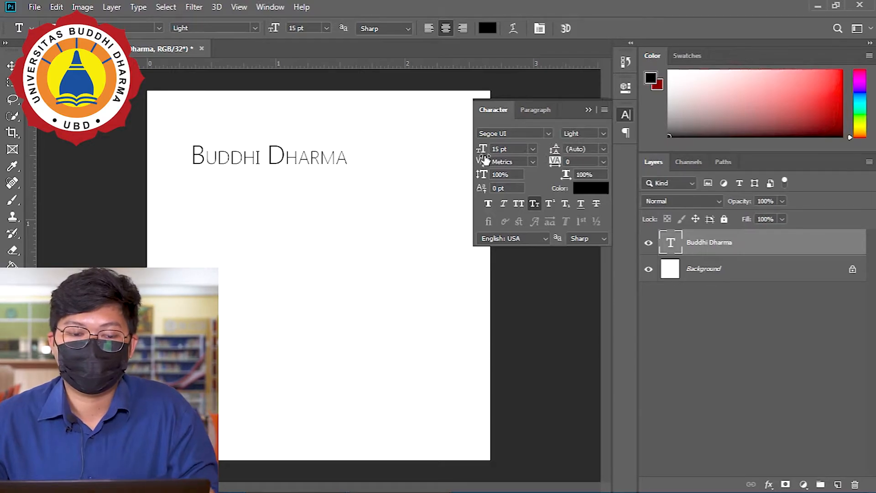
left_click(534, 204)
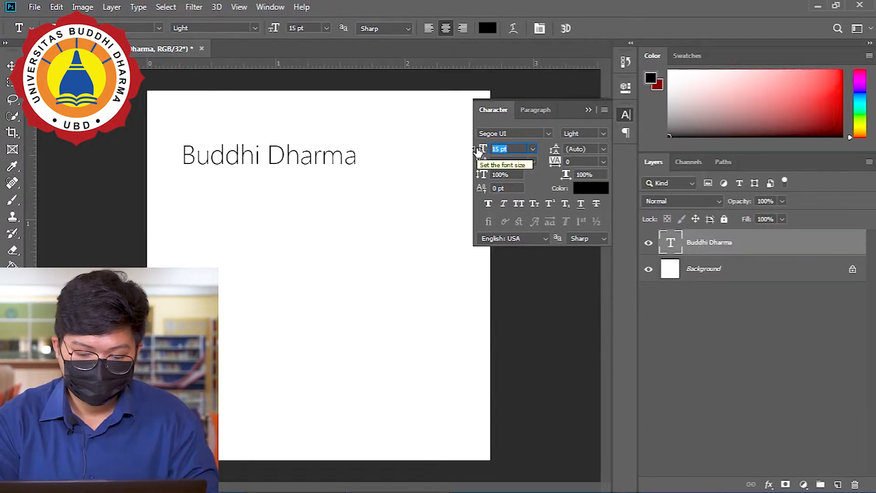
key("Return")
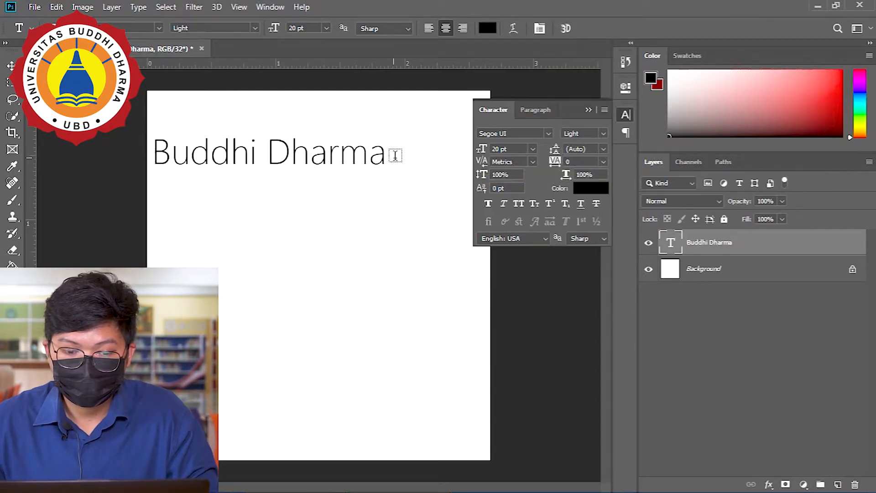
- Add a second line reading "Buddhi Dharma" to the text layer and commit the text
left_click(380, 154)
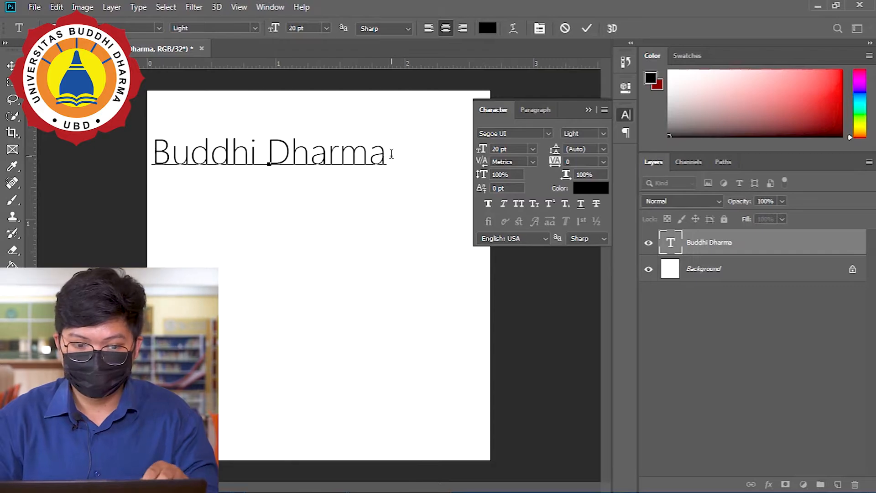
type("Buddhi Dharma")
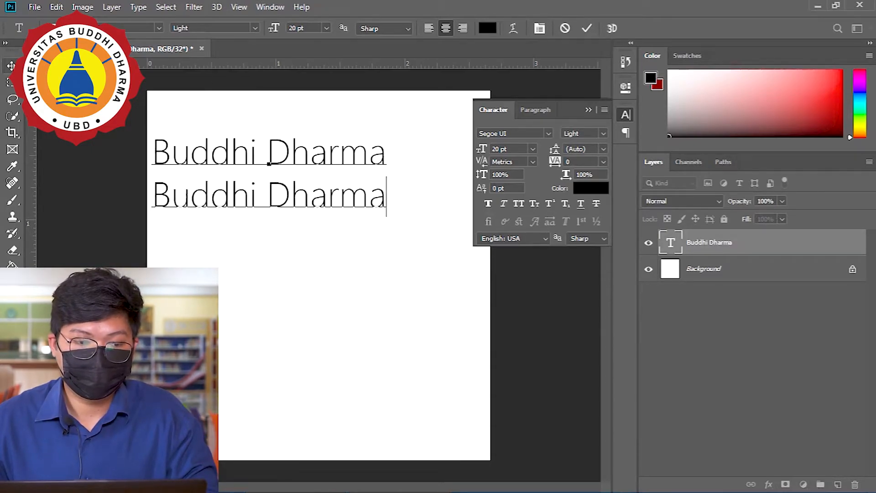
left_click(11, 66)
- Try a leading of 10 pt on the two-line text and reset the leading to Auto
left_click(604, 149)
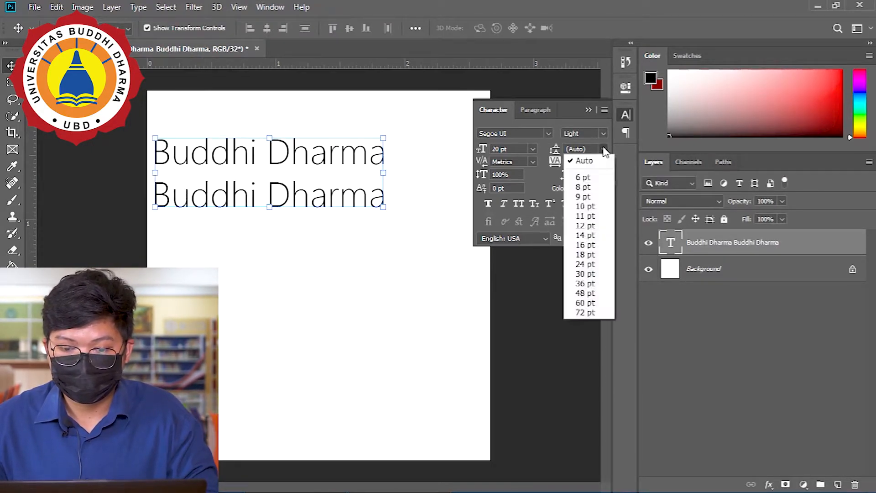
left_click(590, 207)
left_click(604, 150)
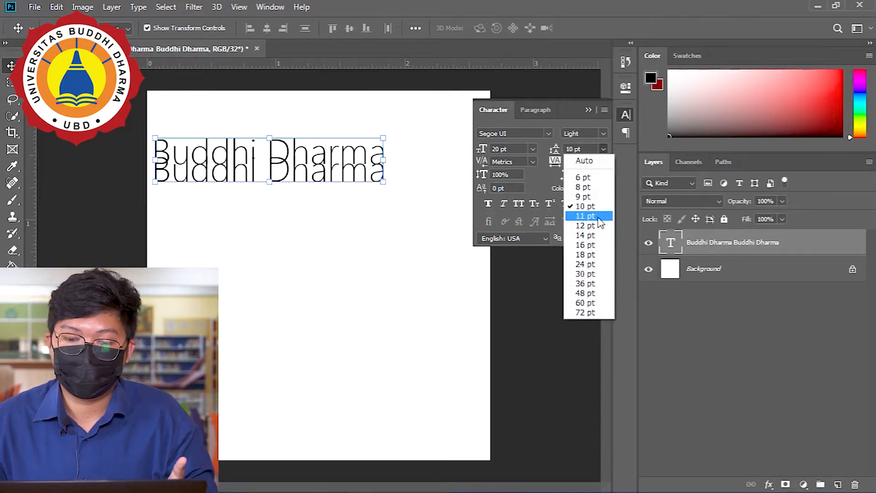
left_click(602, 163)
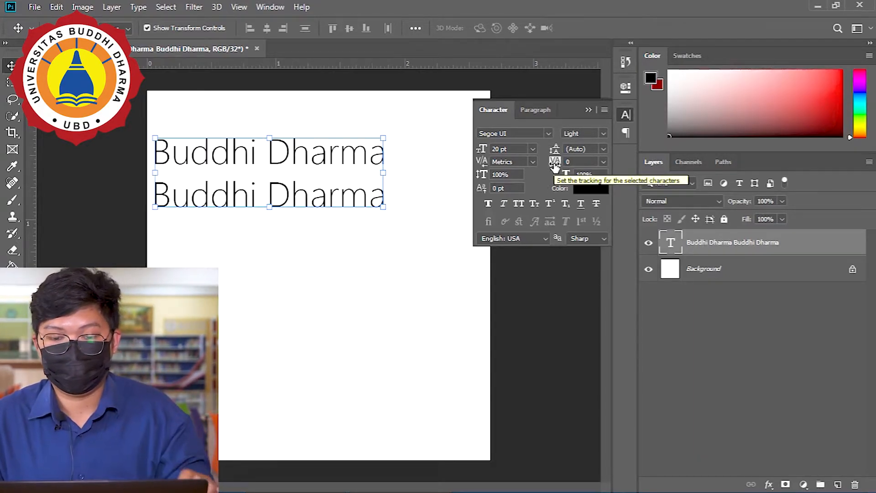
- Try tracking values of 50 and -50 on the two-line text and reset the tracking to 0
left_click(555, 163)
left_click(604, 162)
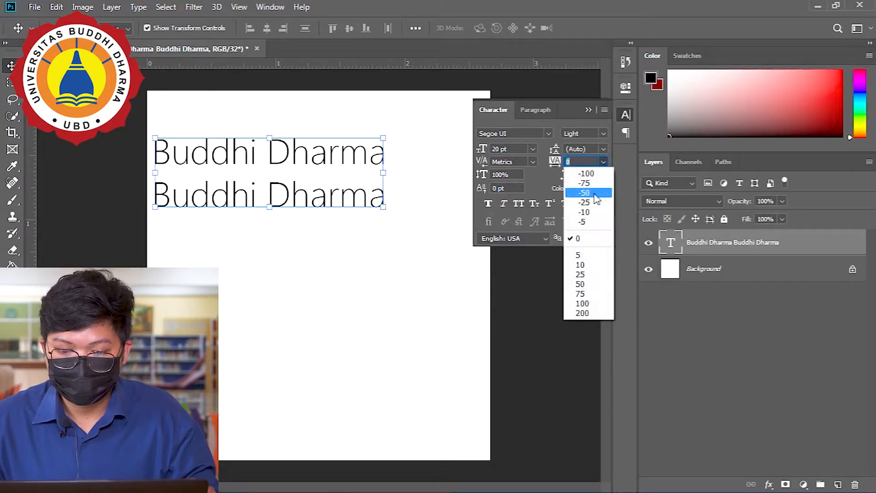
left_click(587, 283)
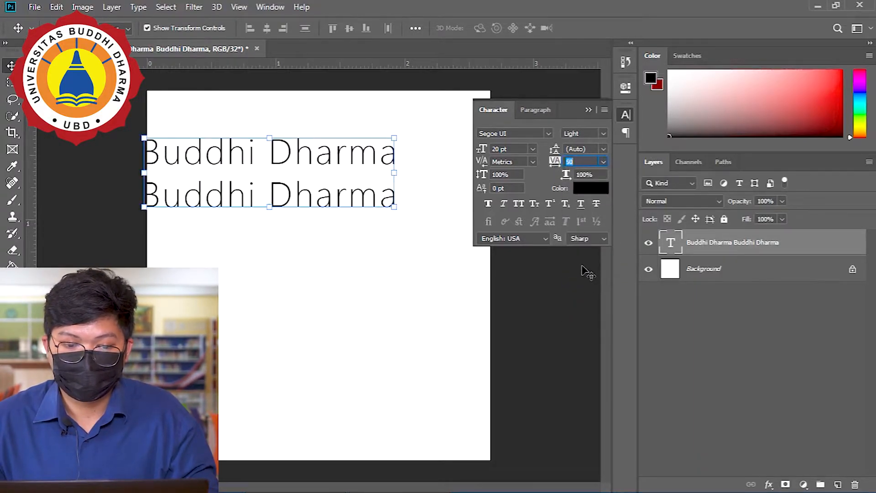
left_click(606, 163)
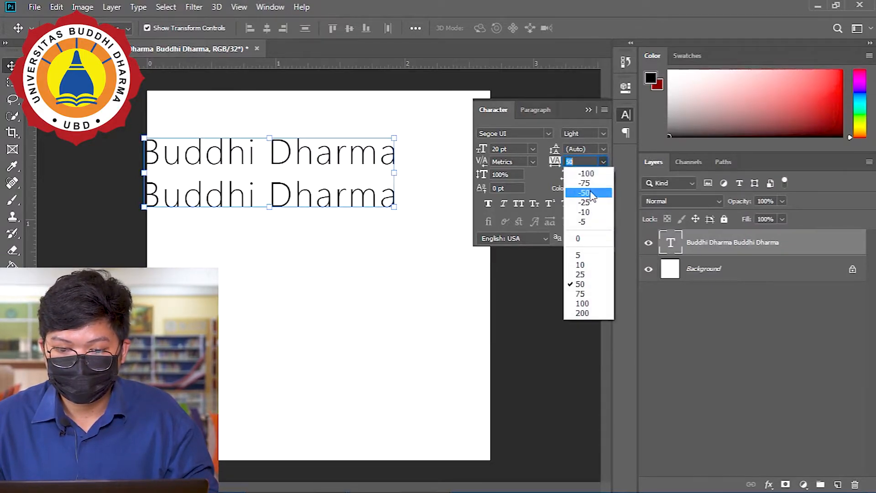
left_click(590, 192)
left_click(590, 192)
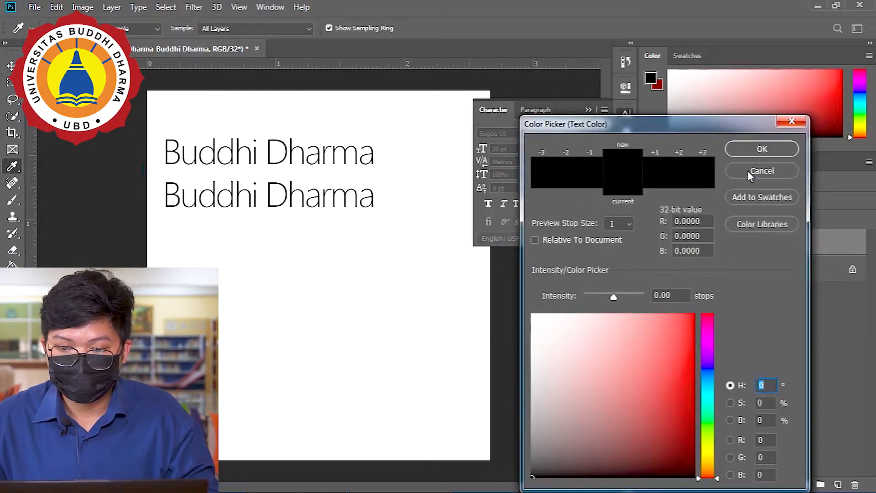
left_click(748, 171)
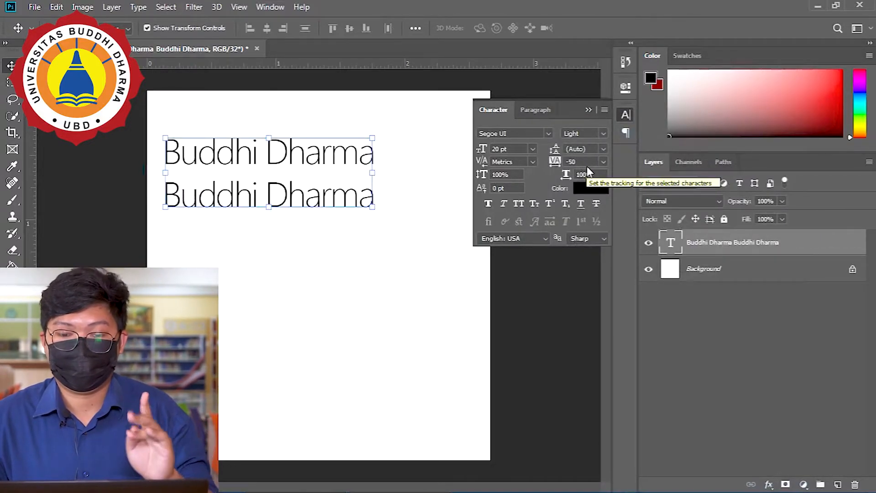
left_click(603, 161)
left_click(584, 237)
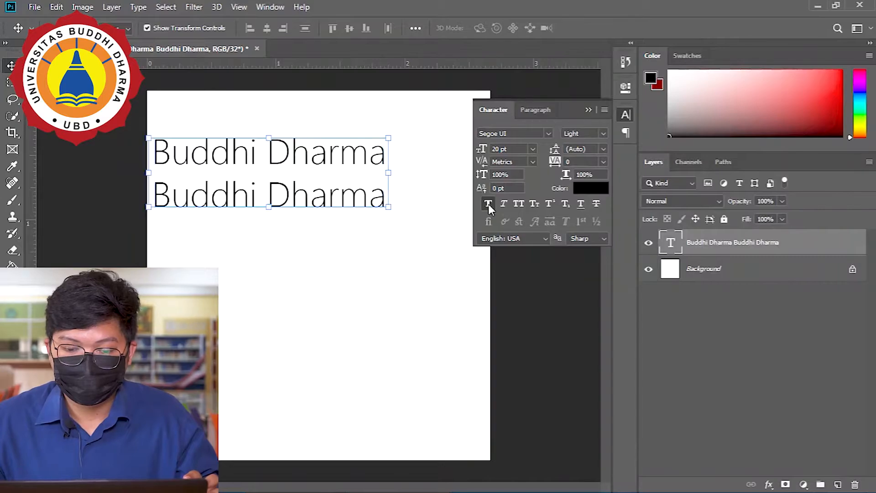
- Apply faux bold to the two-line "Buddhi Dharma" text
left_click(488, 204)
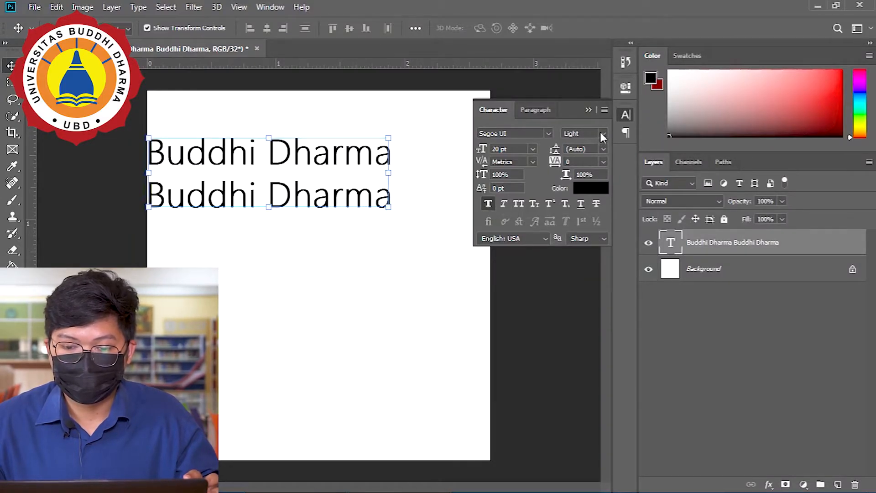
- Set the two-line text's font style to Bold and move the text slightly right so it sits within the canvas
left_click(604, 134)
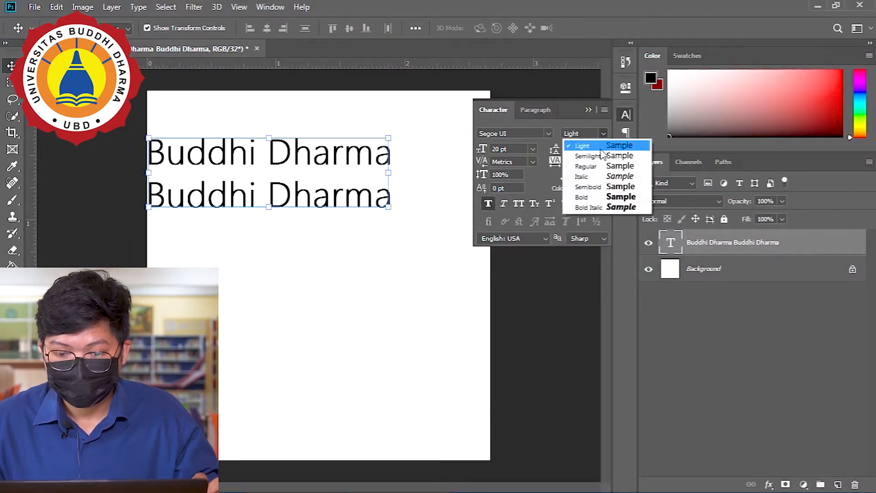
left_click(589, 197)
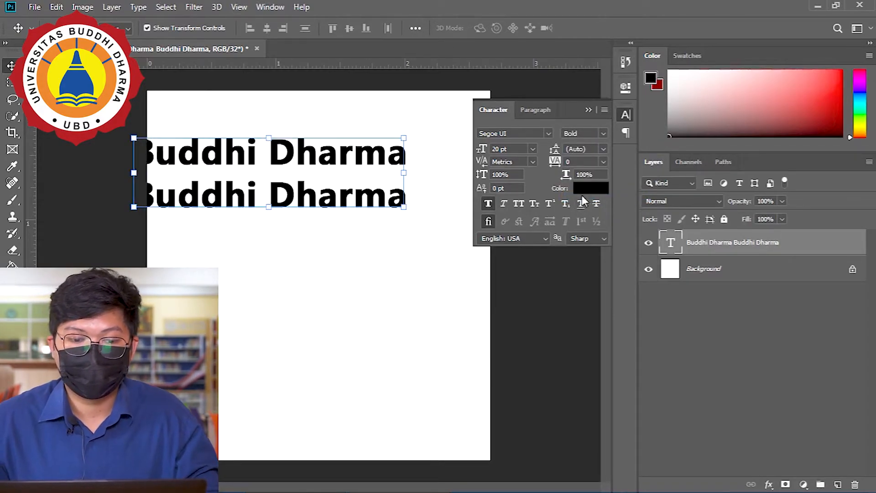
left_click_drag(300, 159, 327, 161)
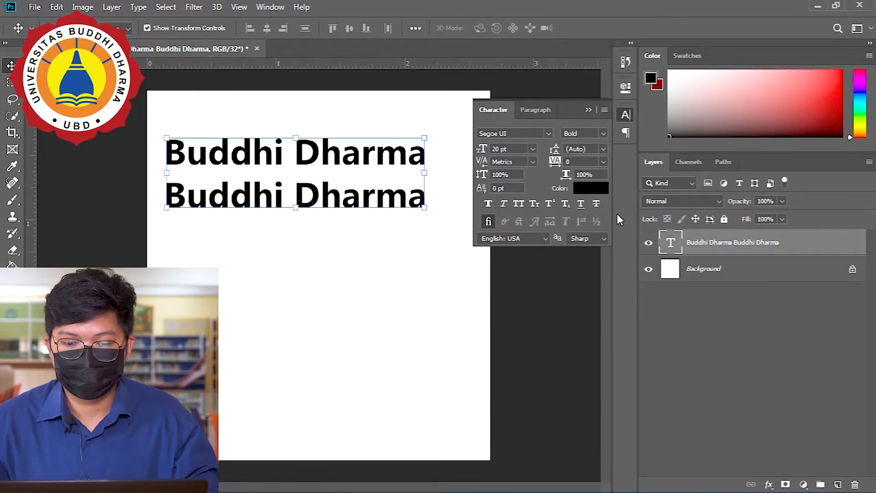
- Try All Caps on the two-line text, shift the text slightly right, and turn All Caps off
left_click(519, 208)
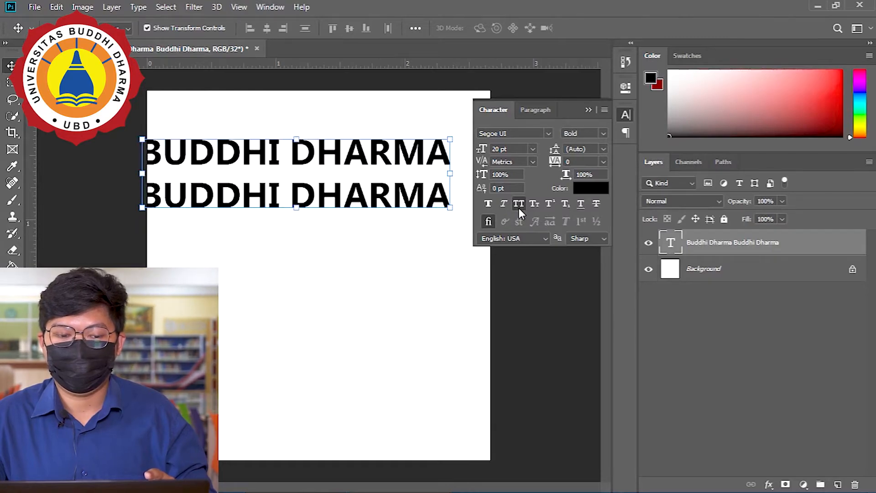
left_click_drag(376, 160, 395, 158)
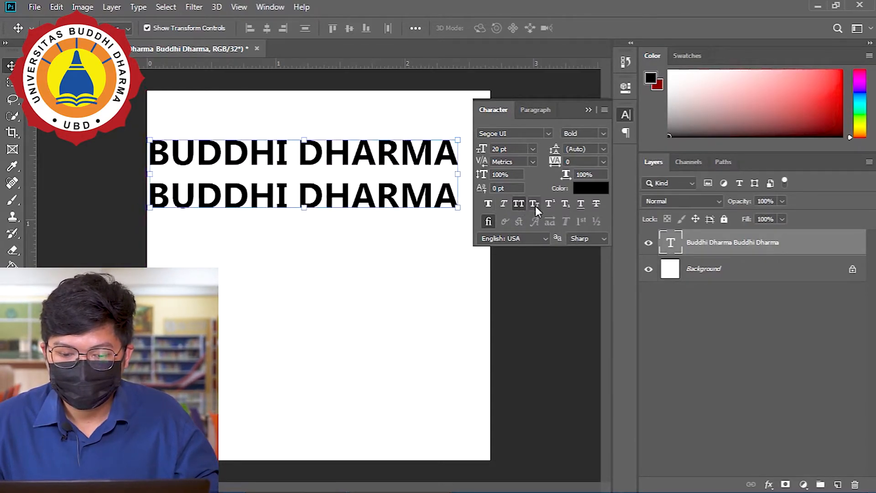
left_click(522, 202)
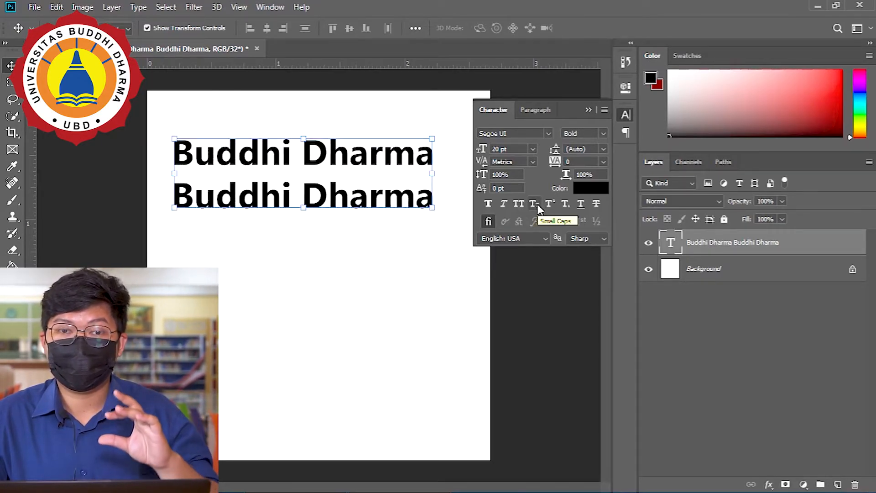
- Try Small Caps and Superscript on the whole two-line text, reverting each one
left_click(535, 204)
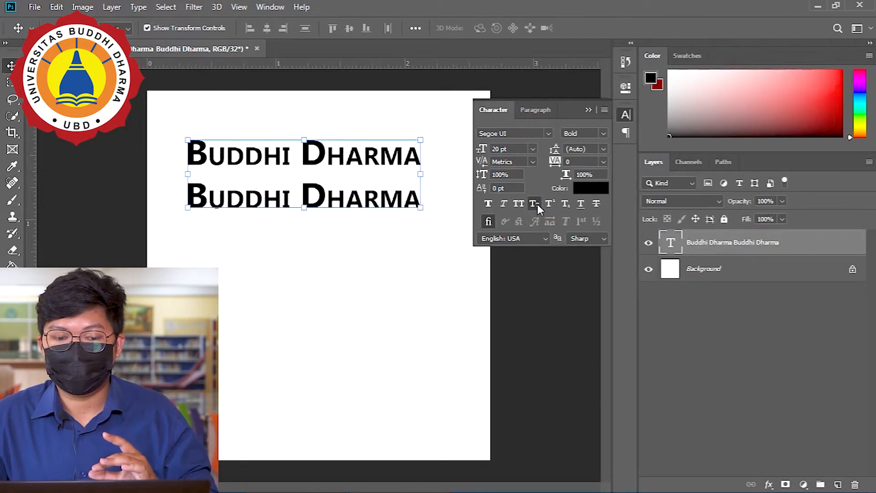
key("ctrl+z")
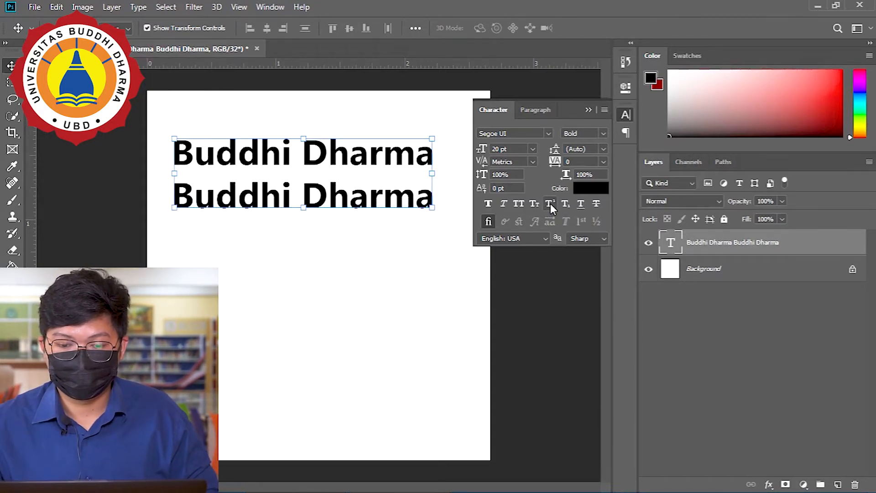
left_click(551, 204)
left_click(550, 203)
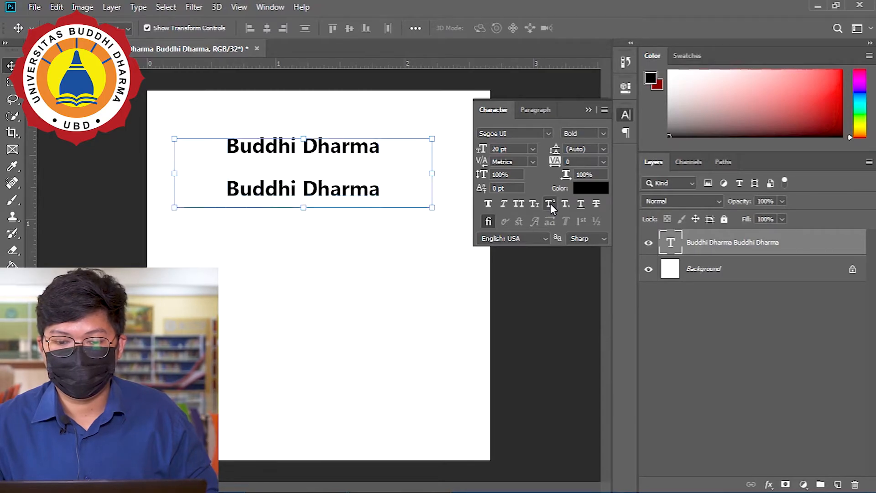
- Replace the text with "23" and try the digit 3 as superscript and as subscript
double_click(378, 159)
type("23")
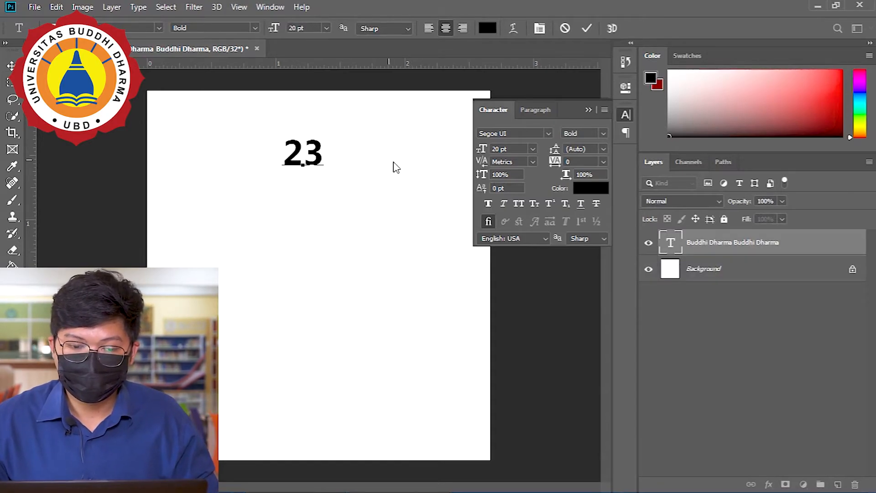
left_click(312, 152)
double_click(325, 150)
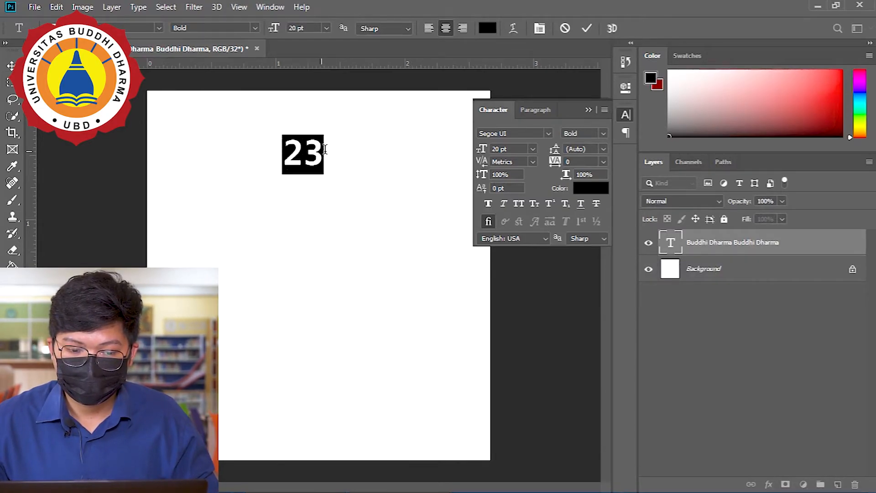
left_click(332, 153)
key("shift+Left")
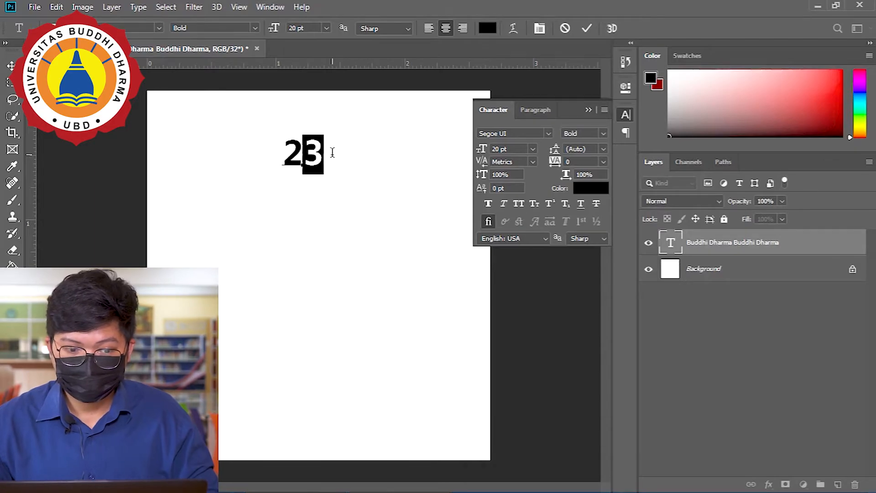
left_click(550, 204)
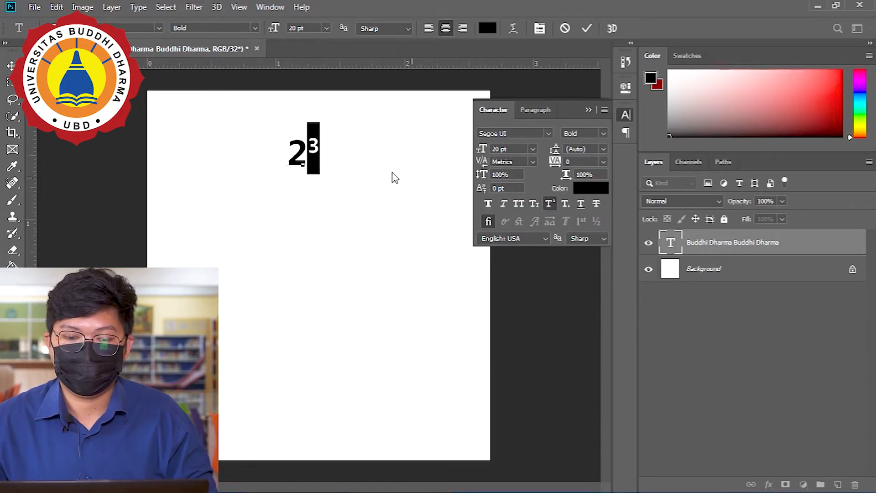
left_click(567, 207)
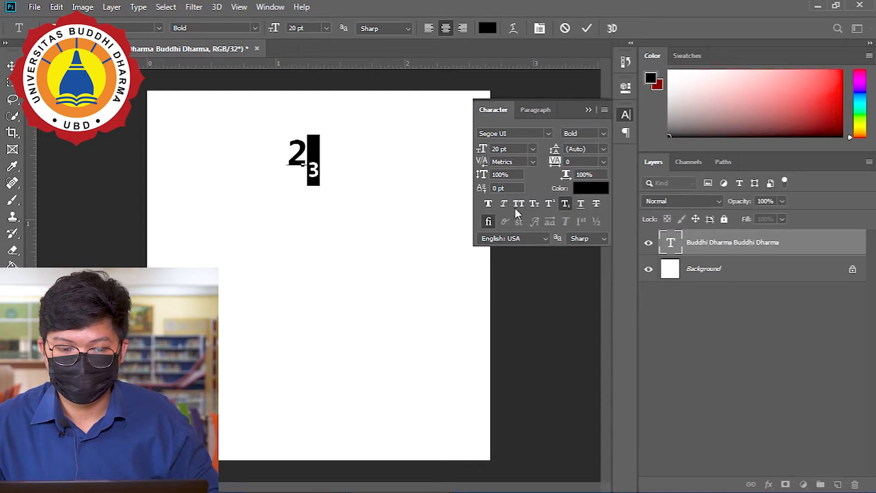
- Replace the number with the word "BUDDHI" in normal characters and commit the text
left_click(305, 155)
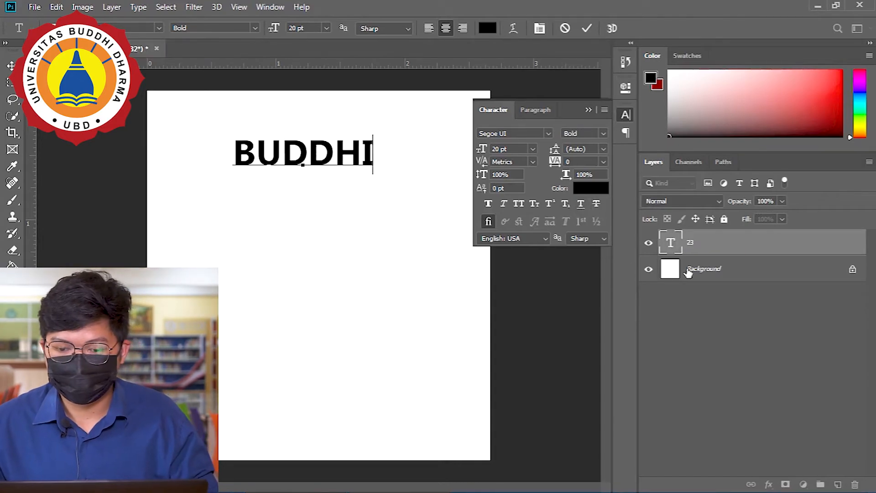
left_click(681, 251)
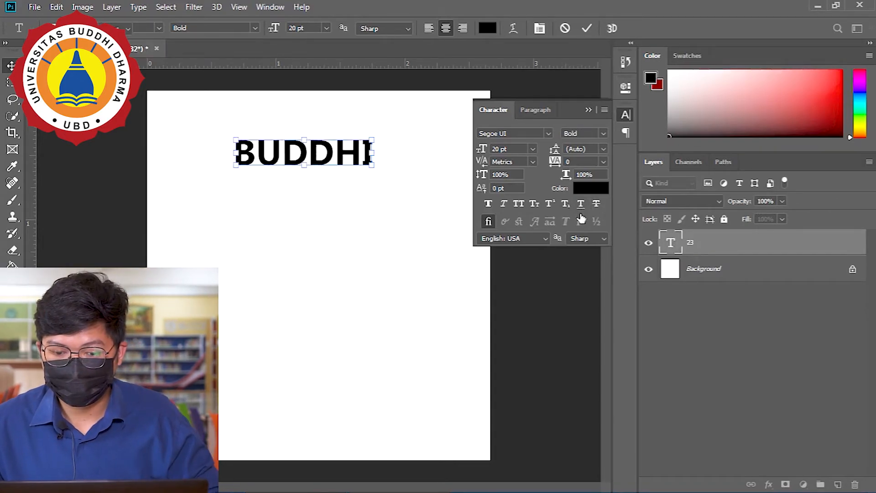
- Try Underline and Strikethrough on the "BUDDHI" text, turning each one off again
left_click(580, 206)
left_click(581, 206)
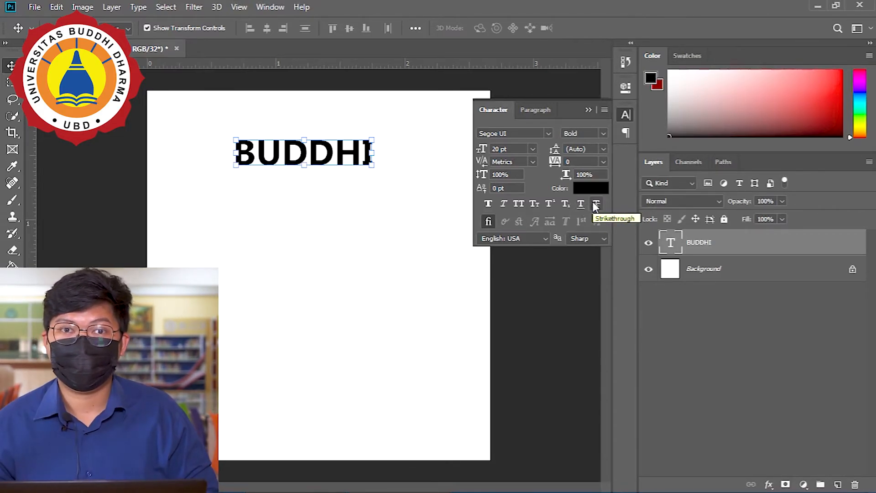
left_click(596, 206)
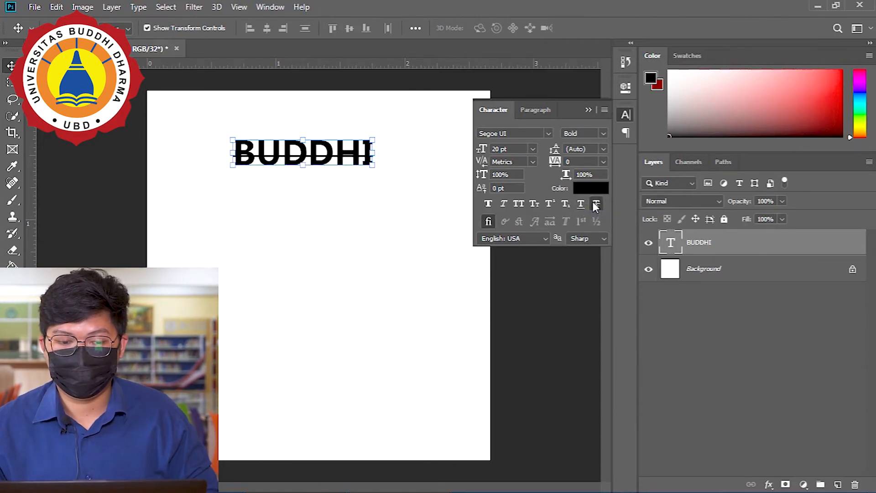
left_click(596, 206)
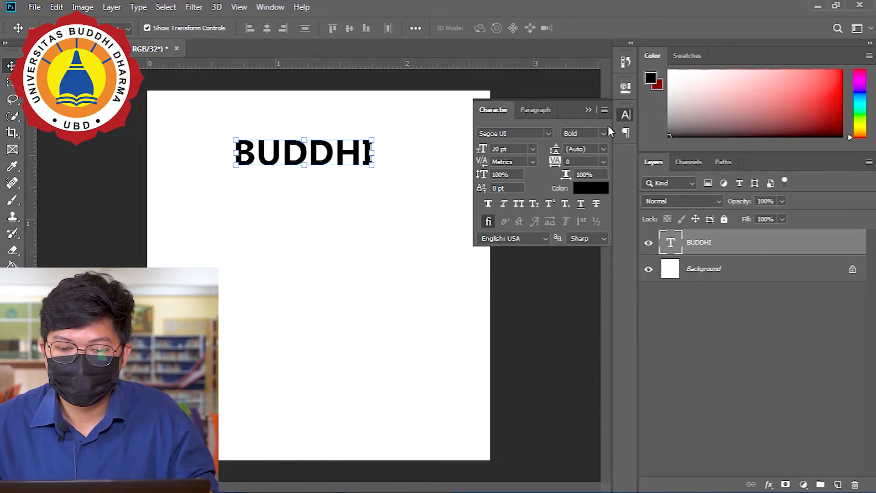
- Add three lines of random filler text below "BUDDHI" and set the font size of all lines to 15 pt
left_click(626, 131)
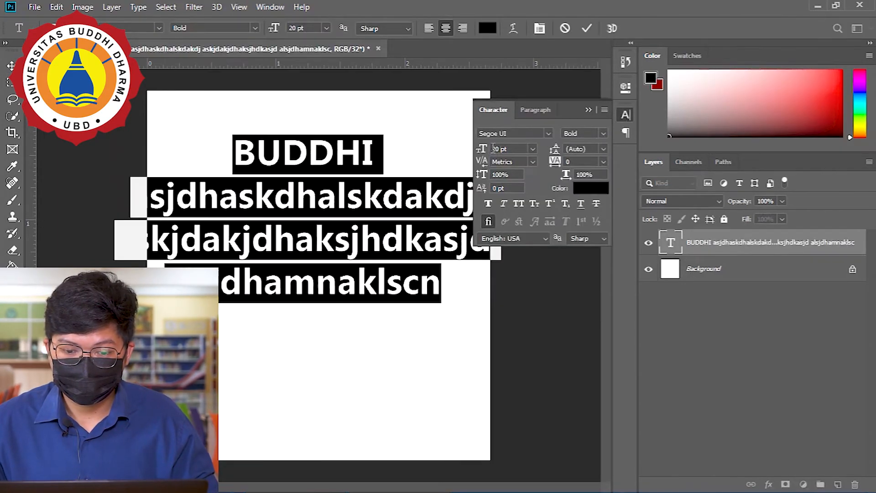
left_click(483, 150)
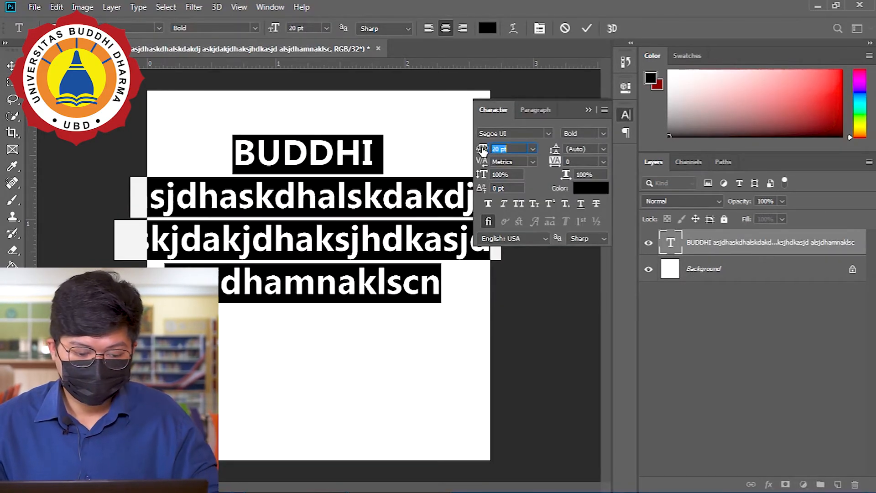
type("15")
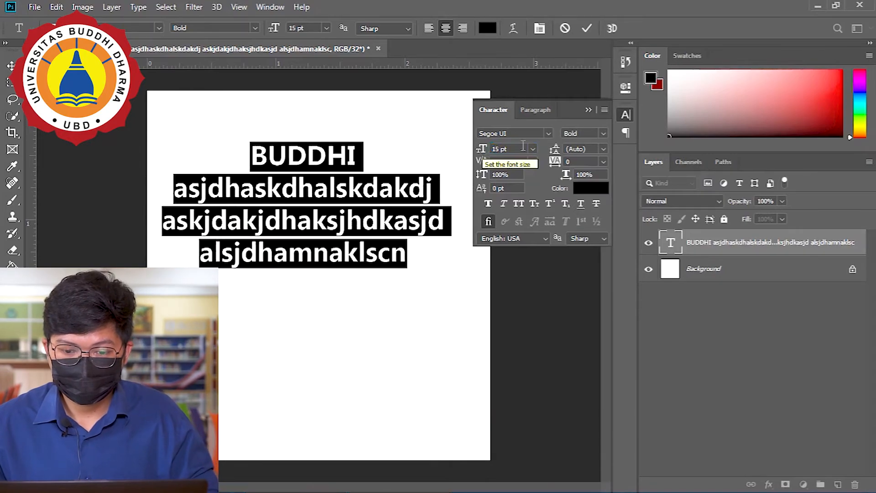
- Try left alignment on the four-line text in the paragraph settings, and finish with right alignment
double_click(624, 139)
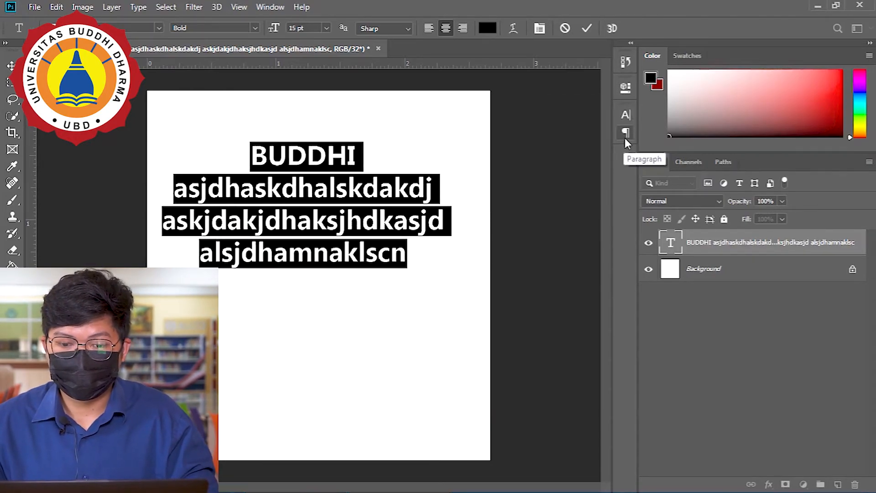
left_click(623, 133)
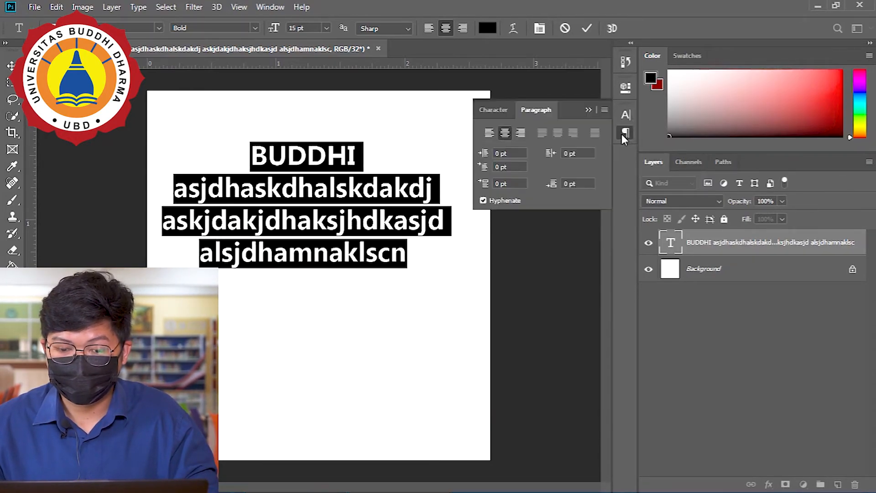
left_click(490, 133)
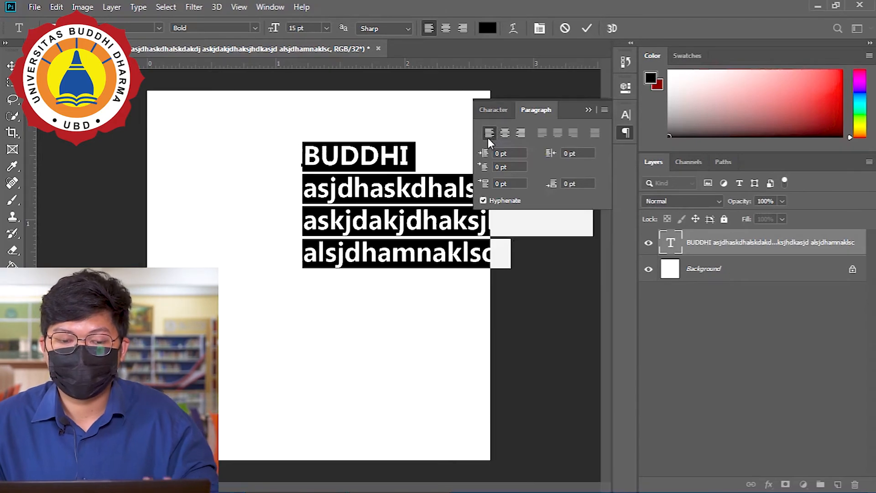
left_click(521, 133)
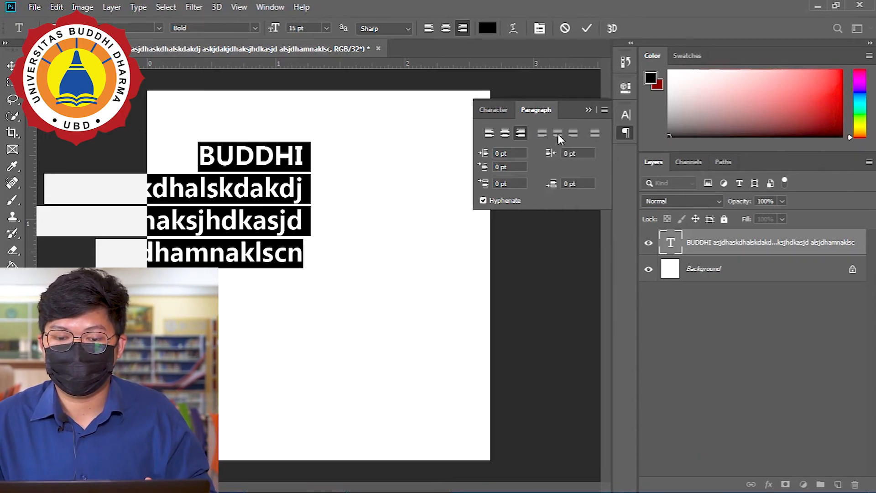
- Replace the text layer with a paragraph text box filled with Lorem ipsum placeholder text at 6 pt
left_click(674, 244)
key("v")
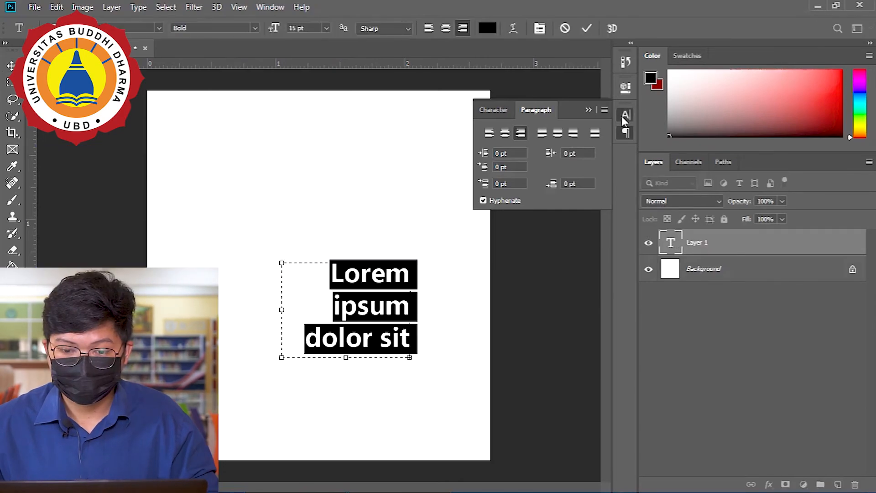
left_click(621, 116)
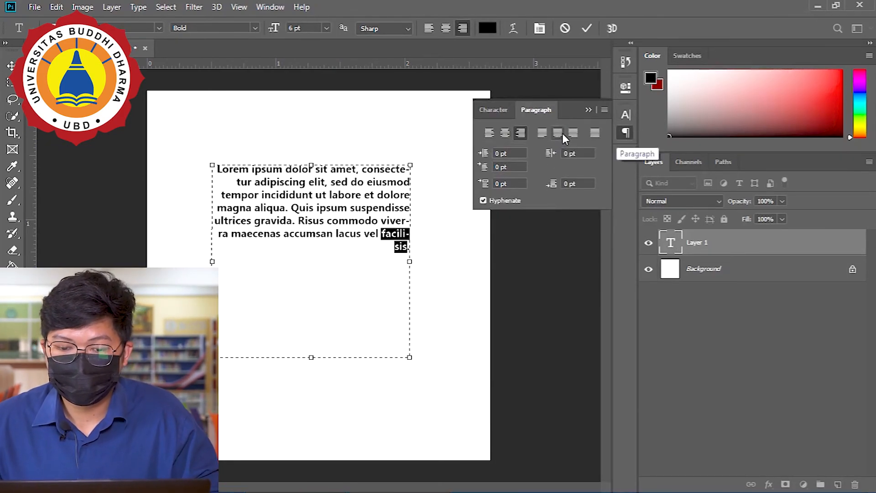
- Justify the Lorem ipsum paragraph with its last line centered, left-aligned, and finally right-aligned
left_click(559, 133)
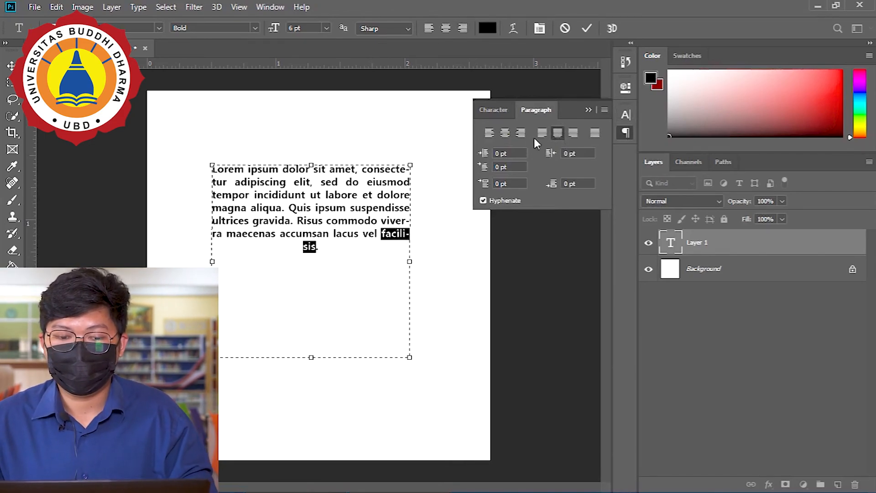
left_click(542, 133)
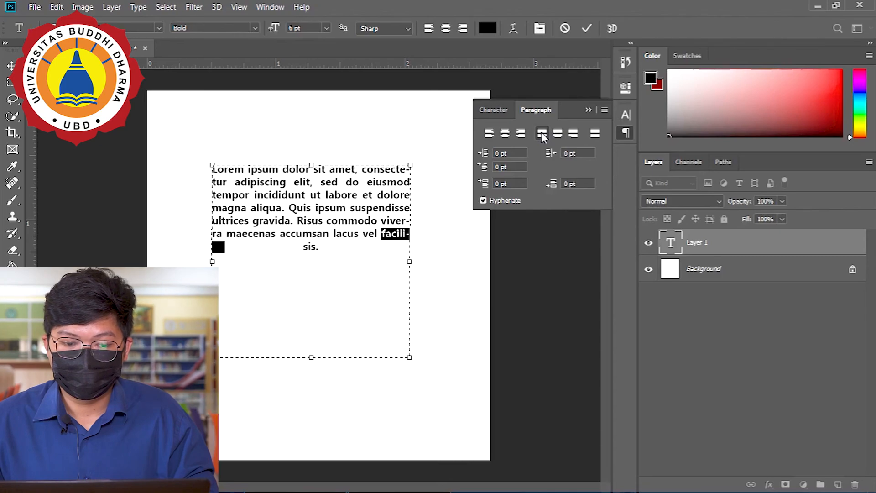
left_click(575, 135)
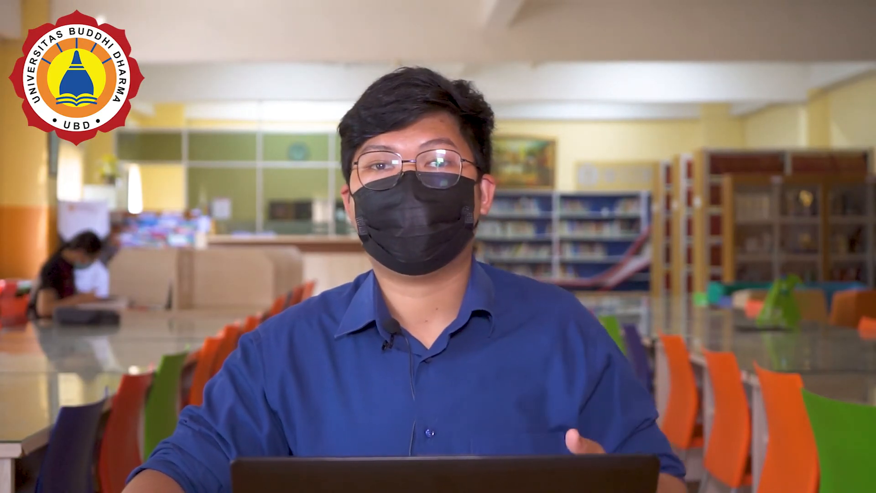